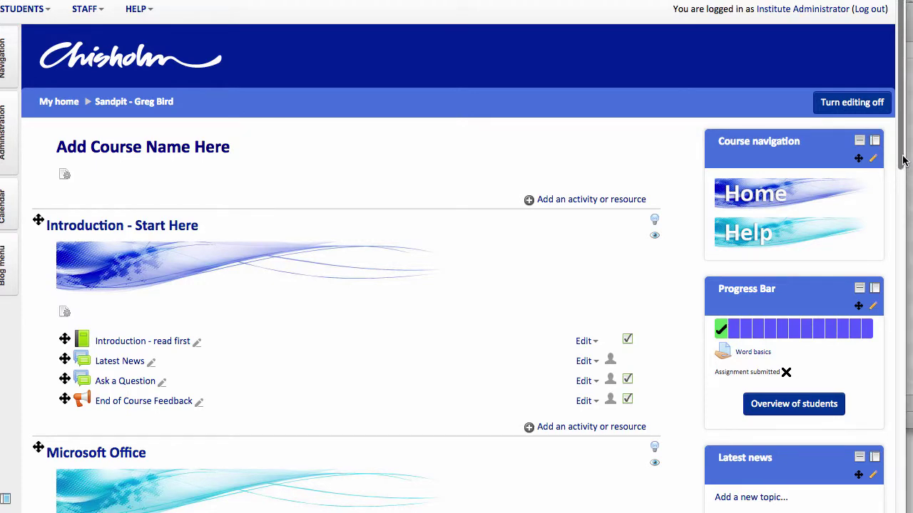
Add a Progress Bar block to the course page
{"action": "left_click_drag", "start_coordinate": [903, 161], "coordinate": [900, 388]}
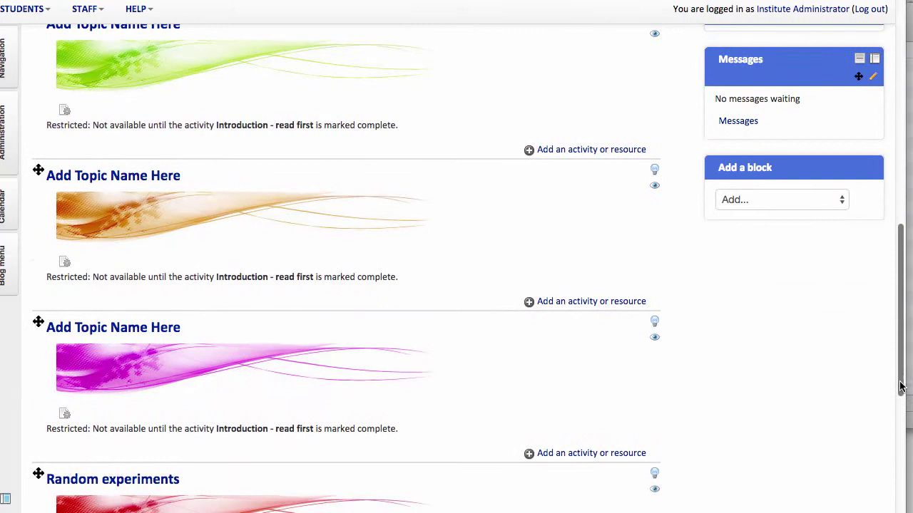
{"action": "left_click", "coordinate": [754, 206]}
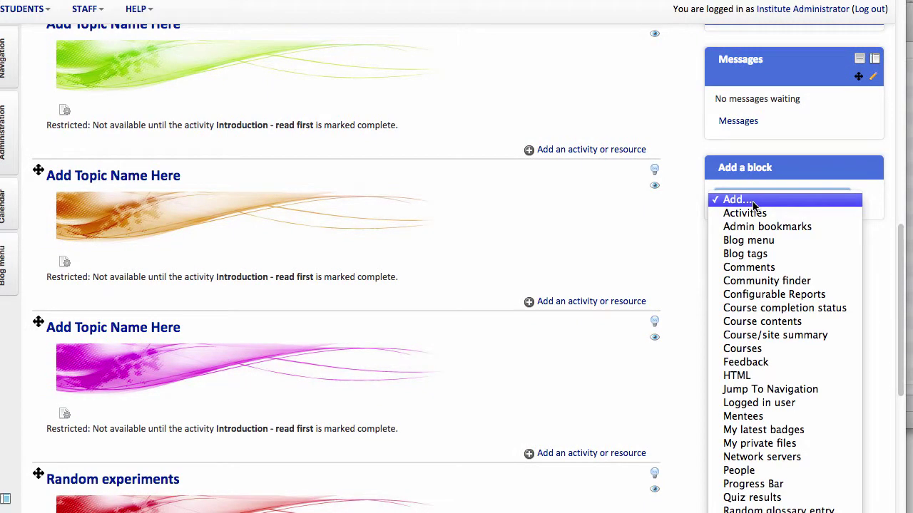
{"action": "left_click", "coordinate": [753, 484]}
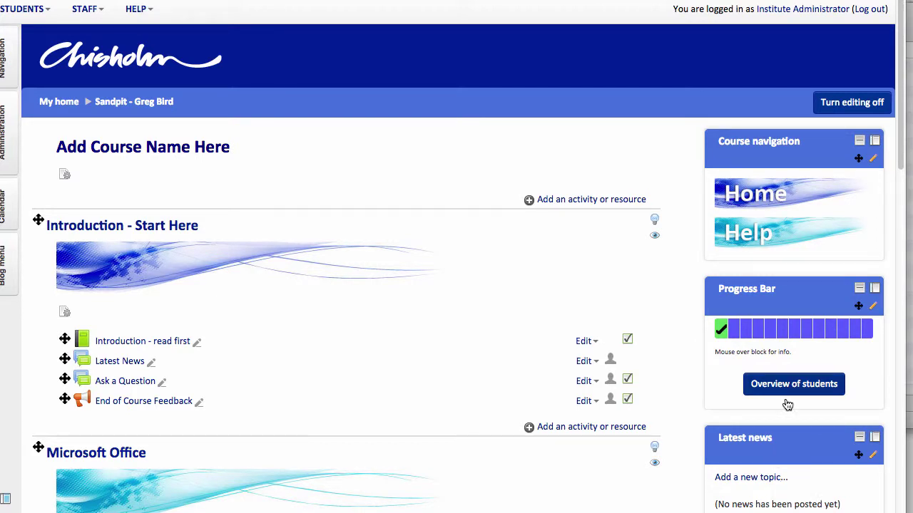
Open the configuration of the Progress Bar block under Course navigation and order its bar items by "Expected by" date-time
{"action": "mouse_move", "coordinate": [789, 329]}
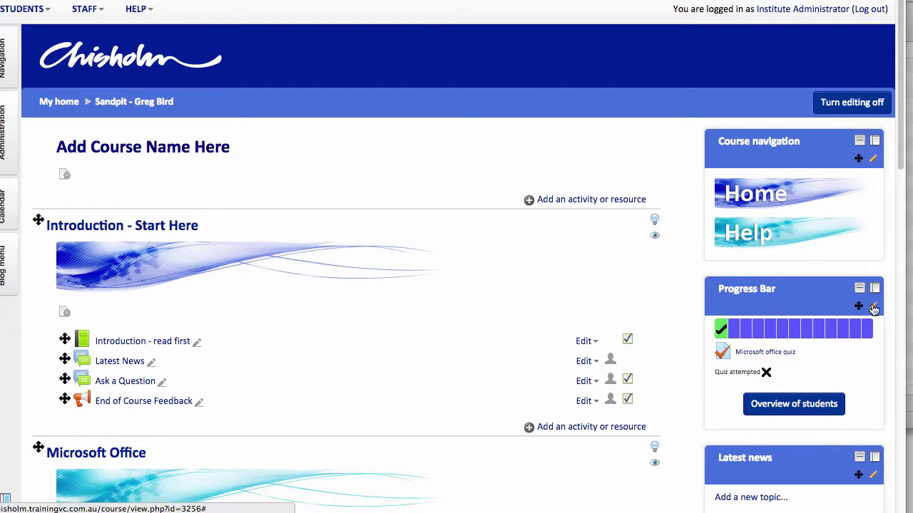
{"action": "left_click", "coordinate": [873, 309]}
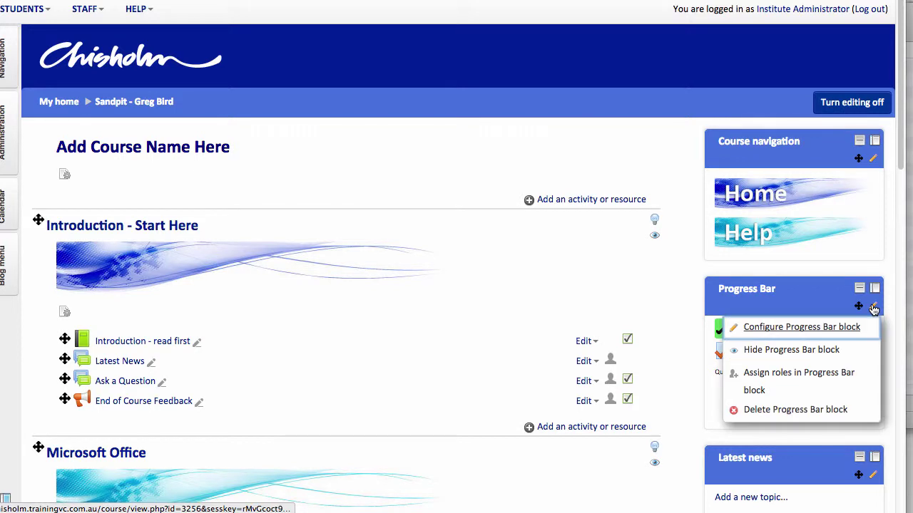
{"action": "left_click", "coordinate": [839, 329]}
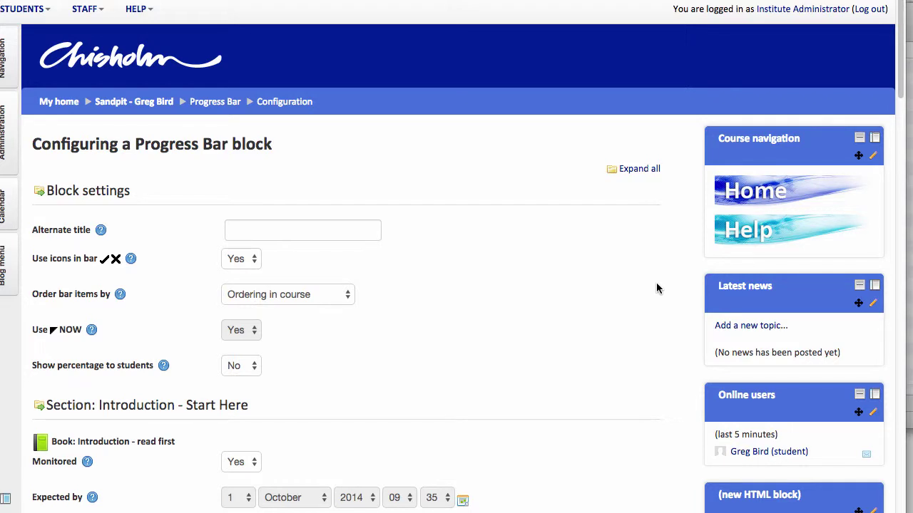
{"action": "scroll", "coordinate": [656, 282], "scroll_direction": "down", "scroll_amount": 1}
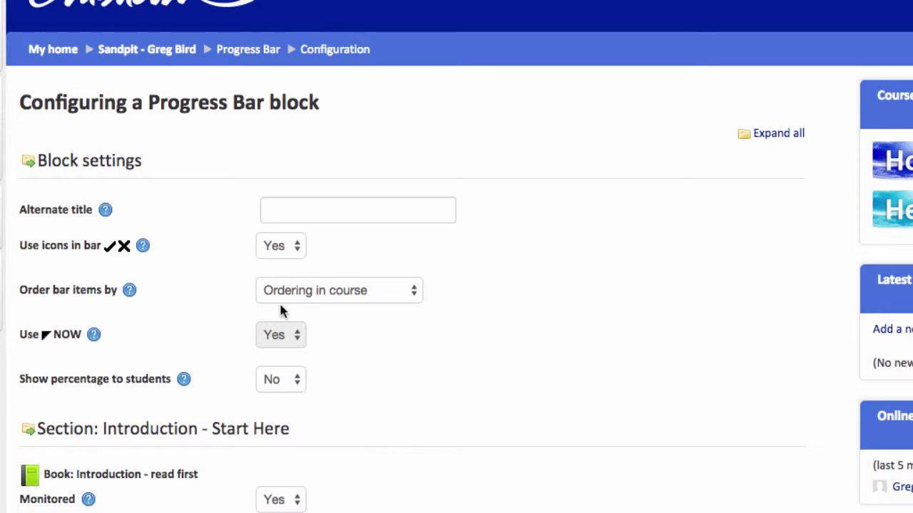
{"action": "left_click", "coordinate": [326, 298]}
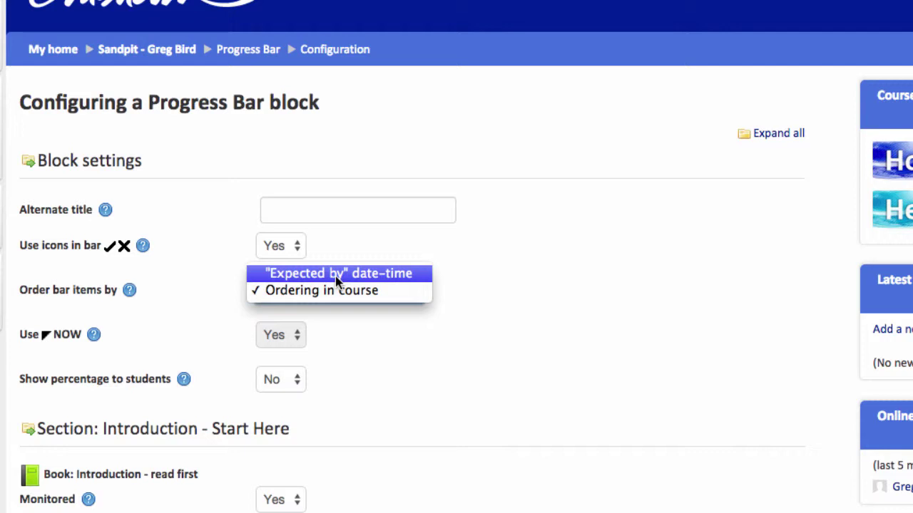
{"action": "left_click", "coordinate": [338, 275]}
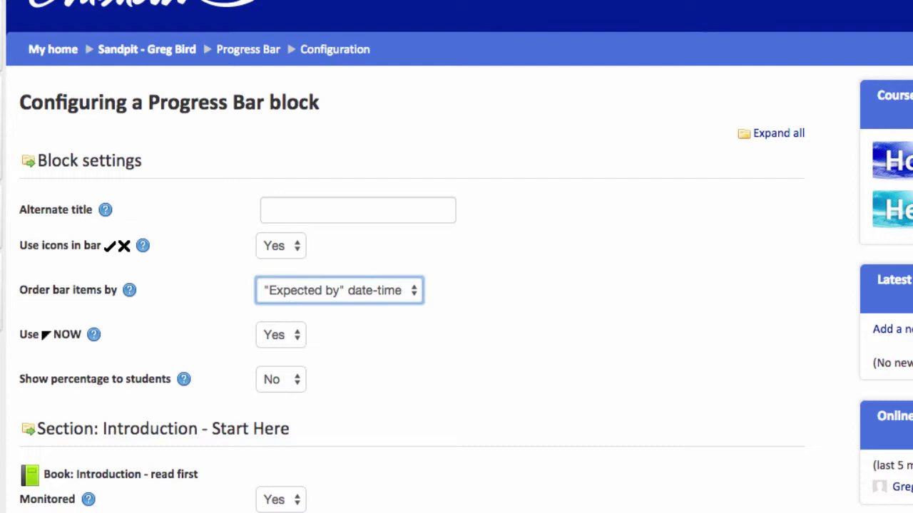
For the "Introduction - read first" book, choose Yes for Monitored and viewed as the Action
{"action": "scroll", "coordinate": [456, 257], "scroll_direction": "down", "scroll_amount": 8}
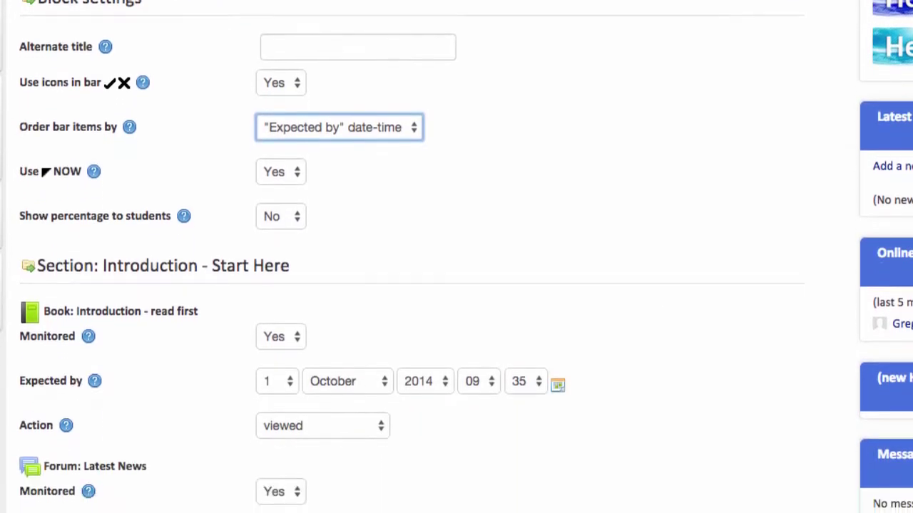
{"action": "scroll", "coordinate": [456, 257], "scroll_direction": "down", "scroll_amount": 5}
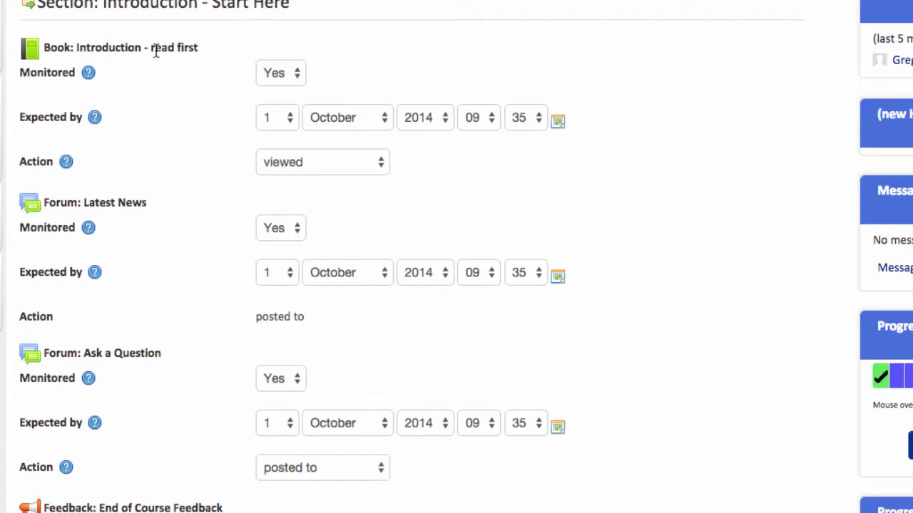
{"action": "left_click", "coordinate": [294, 84]}
{"action": "left_click", "coordinate": [292, 82]}
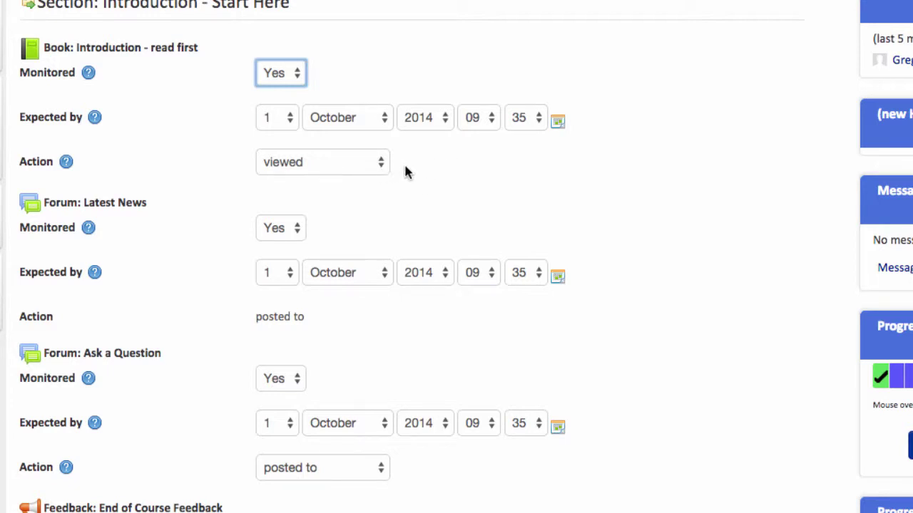
{"action": "left_click", "coordinate": [378, 168]}
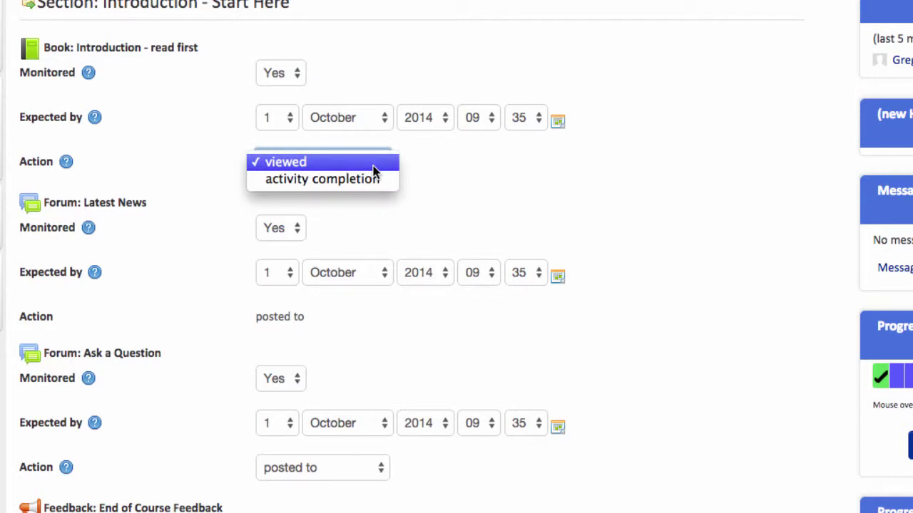
{"action": "left_click", "coordinate": [373, 164]}
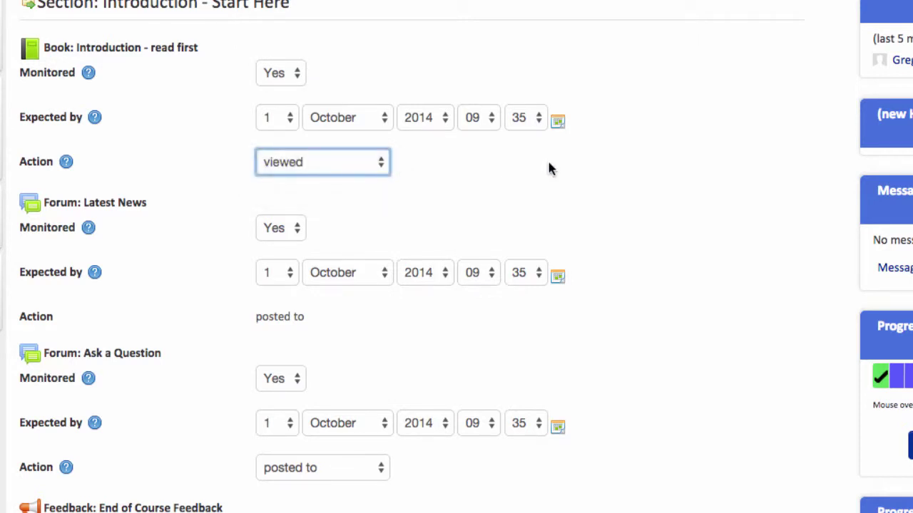
Set Monitored to No for the Latest News forum, the Ask a Question forum and the End of Course Feedback
{"action": "left_click", "coordinate": [274, 235]}
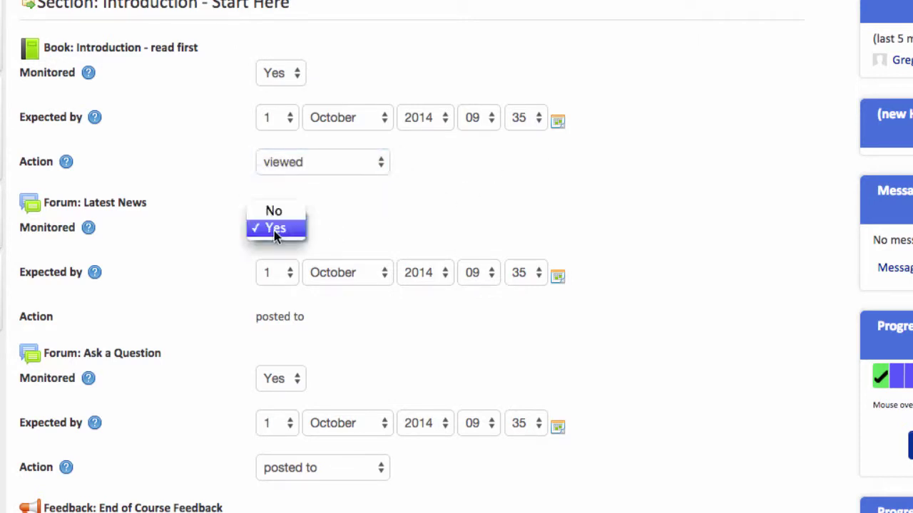
{"action": "left_click", "coordinate": [263, 212]}
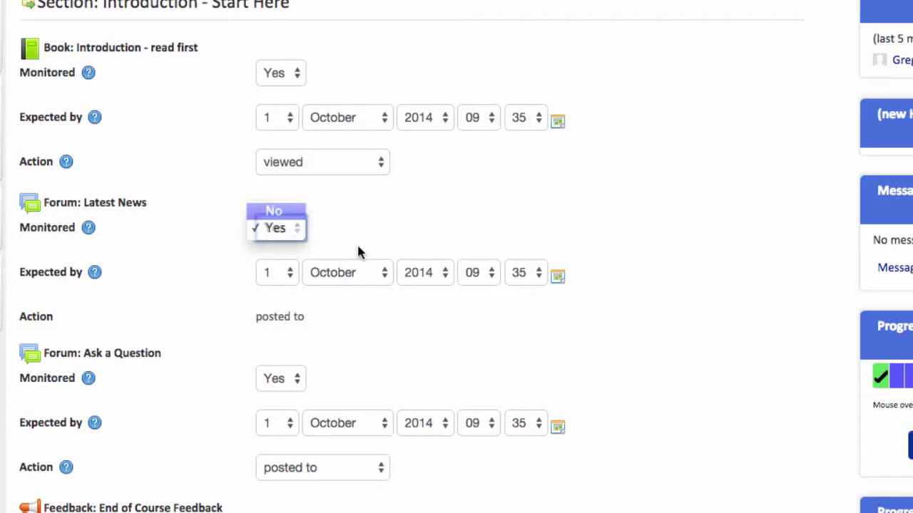
{"action": "left_click", "coordinate": [304, 378]}
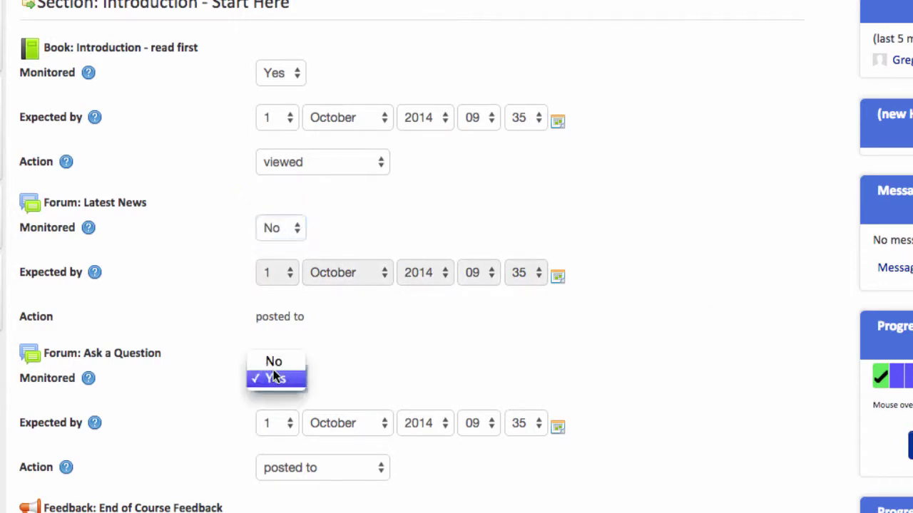
{"action": "left_click", "coordinate": [277, 364]}
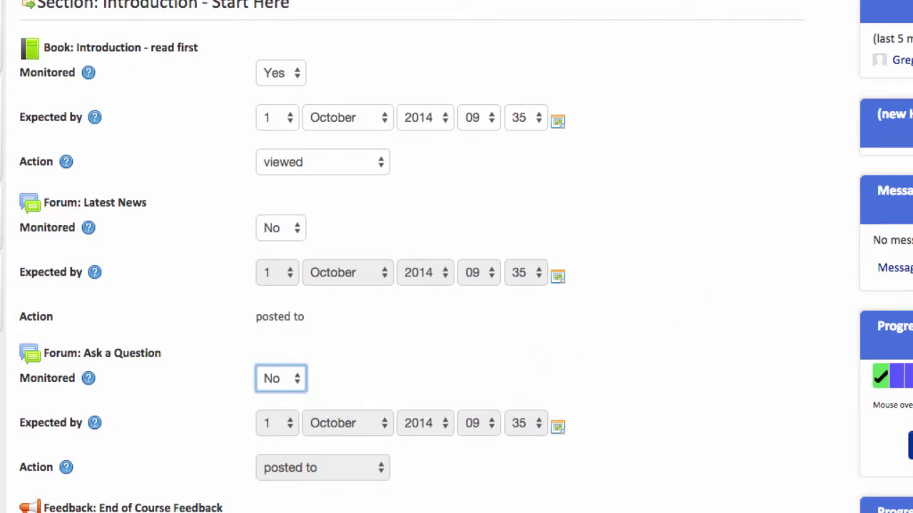
{"action": "scroll", "coordinate": [456, 257], "scroll_direction": "down", "scroll_amount": 5}
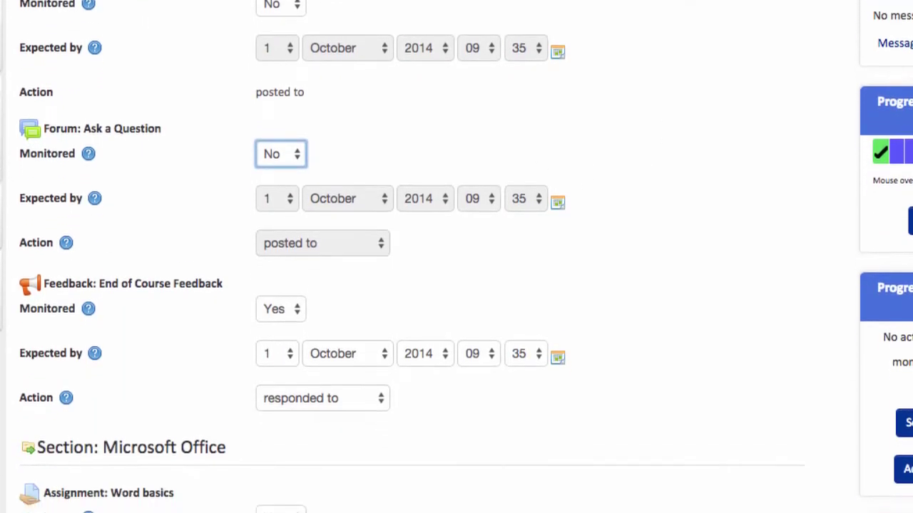
{"action": "scroll", "coordinate": [457, 256], "scroll_direction": "down", "scroll_amount": 5}
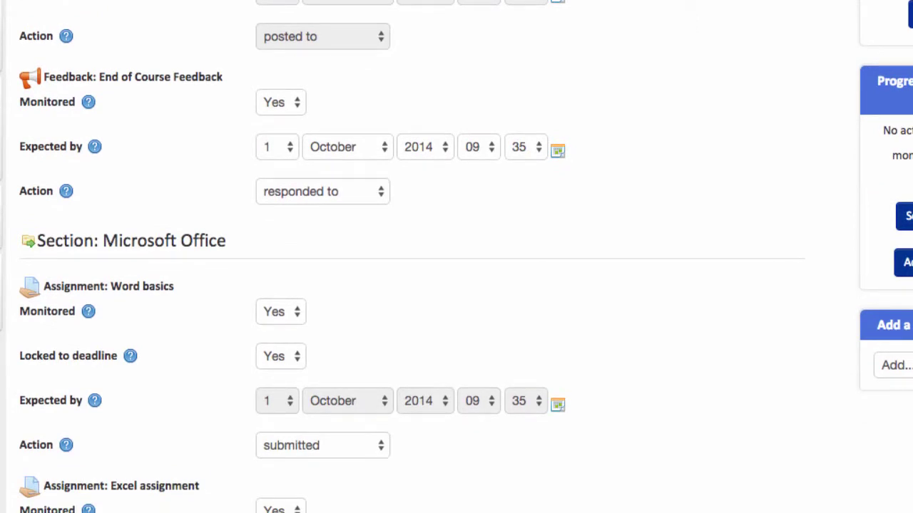
{"action": "left_click", "coordinate": [293, 112]}
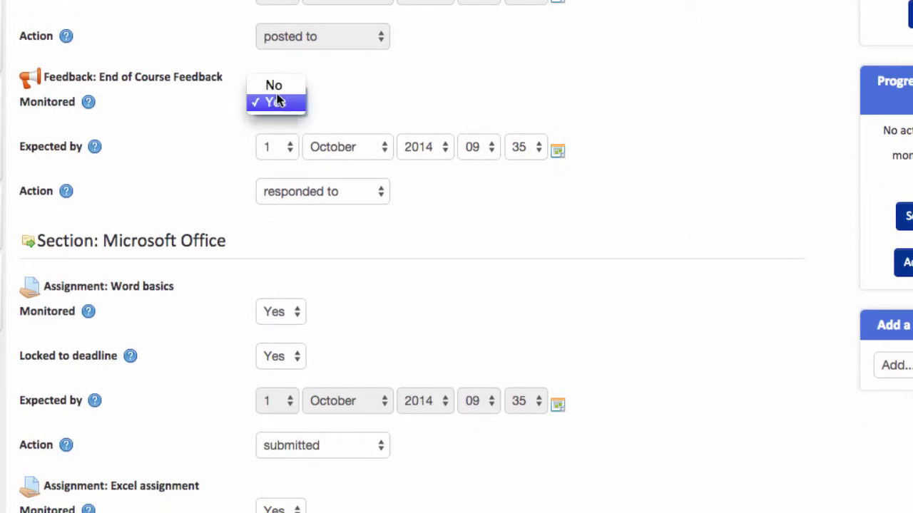
{"action": "left_click", "coordinate": [273, 86]}
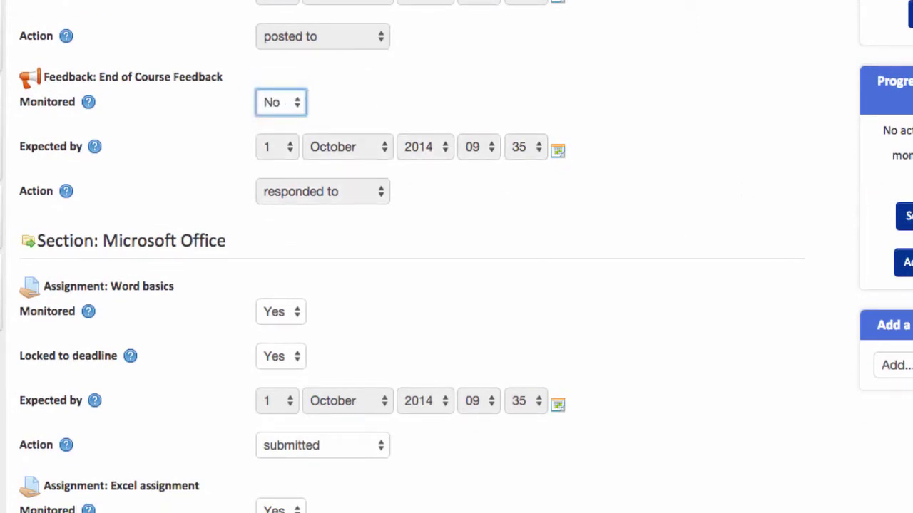
Choose submitted as the Action for the Word basics assignment and attempted for the Microsoft office quiz
{"action": "scroll", "coordinate": [456, 257], "scroll_direction": "down", "scroll_amount": 7}
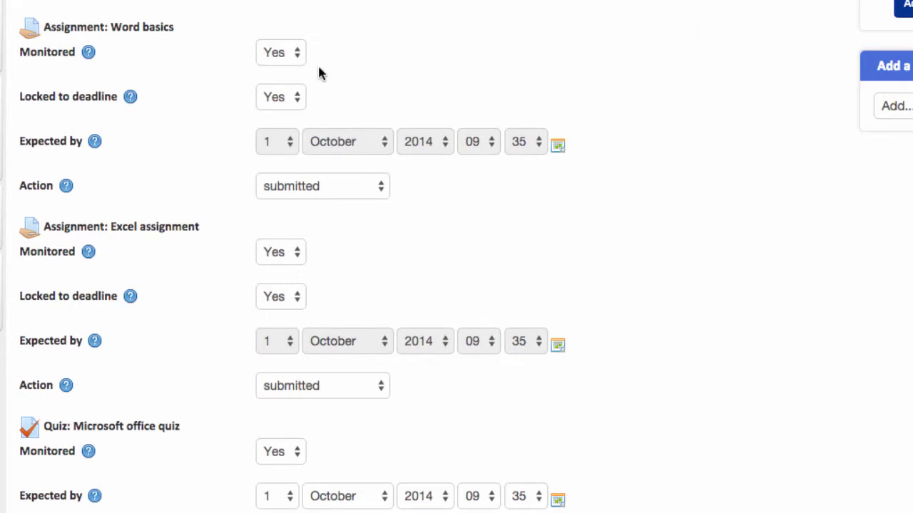
{"action": "left_click", "coordinate": [349, 187]}
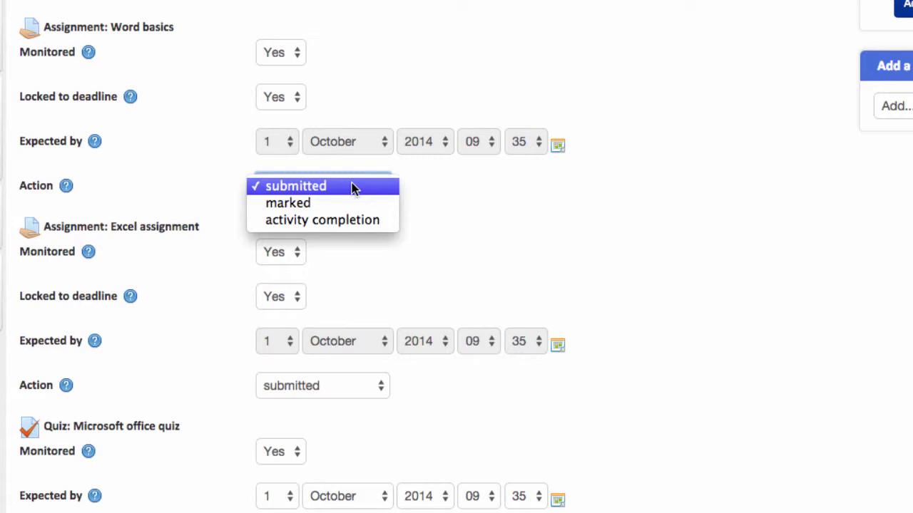
{"action": "left_click", "coordinate": [352, 187]}
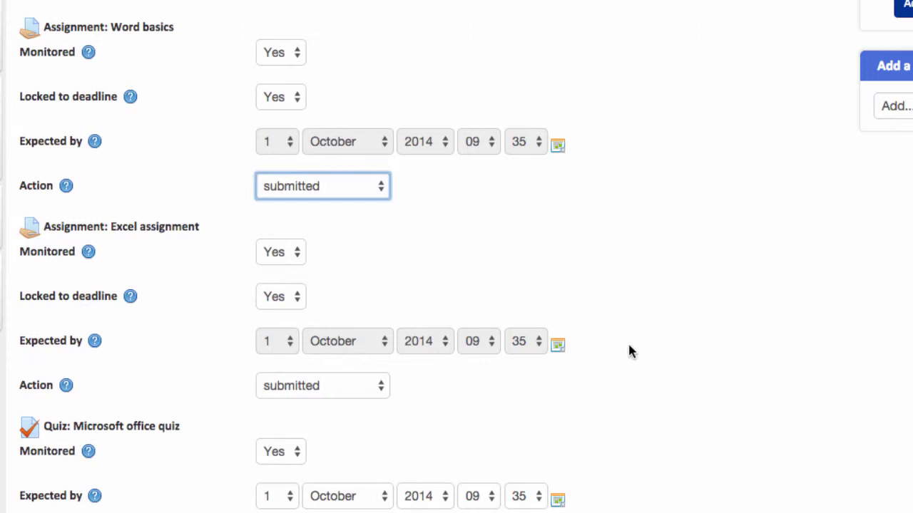
{"action": "scroll", "coordinate": [456, 257], "scroll_direction": "down", "scroll_amount": 8}
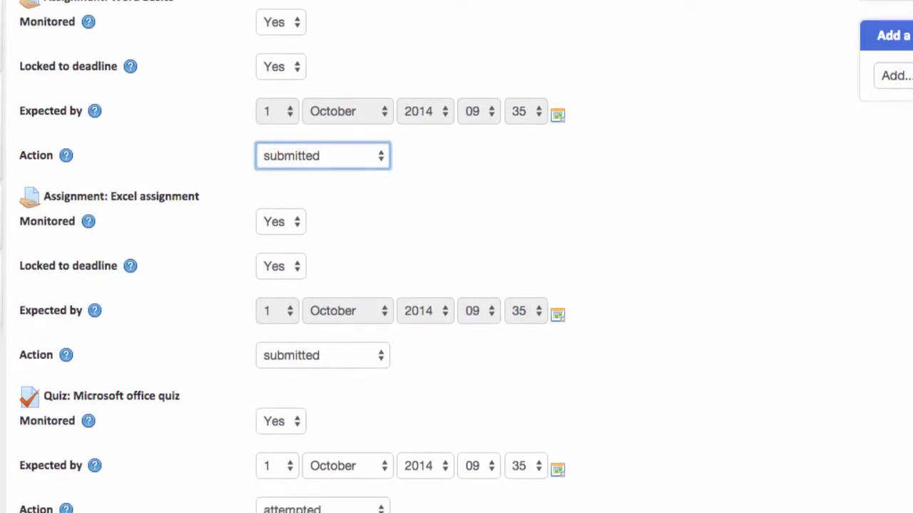
{"action": "scroll", "coordinate": [457, 257], "scroll_direction": "down", "scroll_amount": 2}
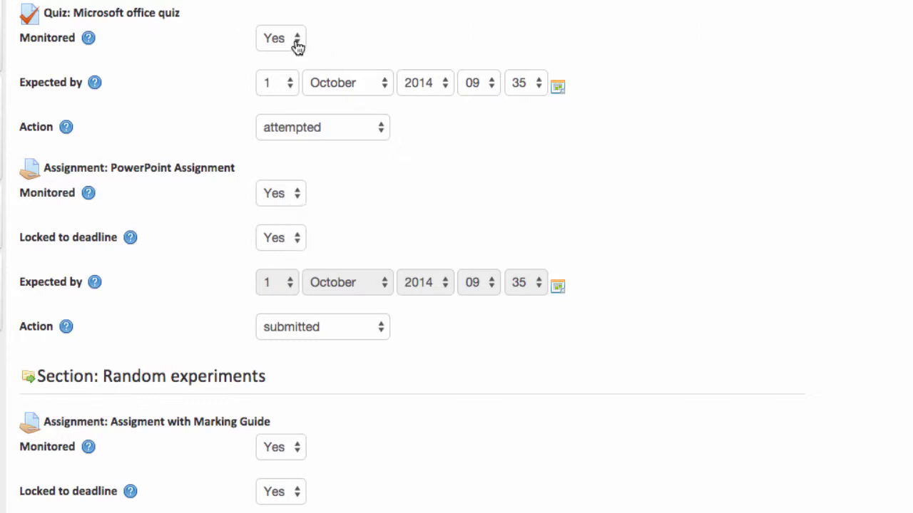
{"action": "left_click", "coordinate": [334, 134]}
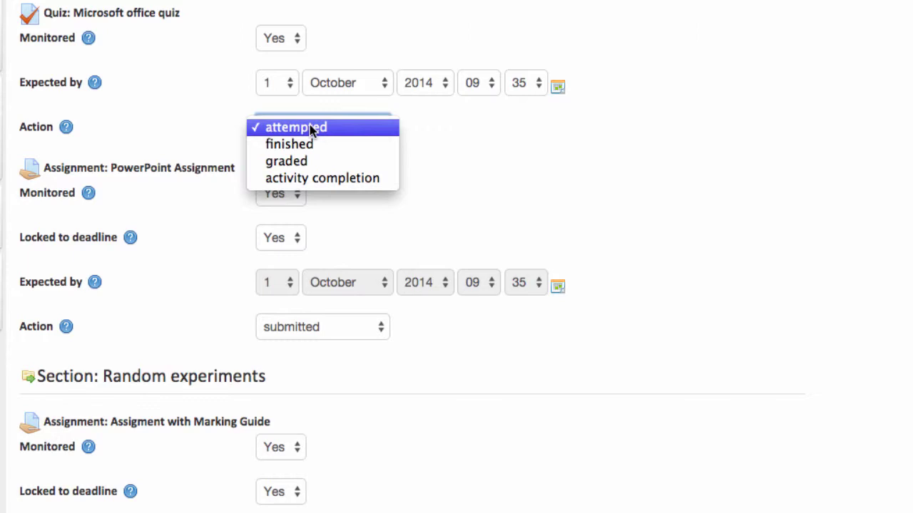
{"action": "left_click", "coordinate": [311, 129]}
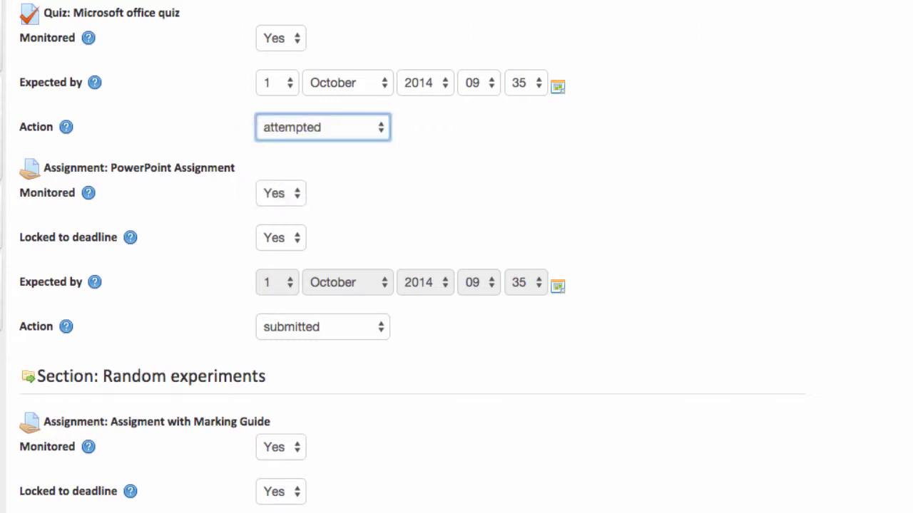
Set Monitored to No for the test1 assignment and save the block configuration
{"action": "scroll", "coordinate": [411, 256], "scroll_direction": "down", "scroll_amount": 5}
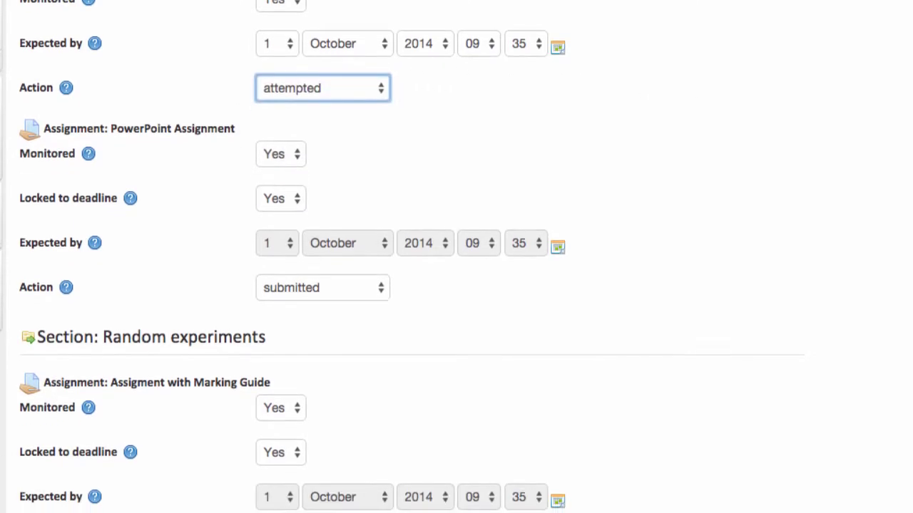
{"action": "scroll", "coordinate": [412, 257], "scroll_direction": "down", "scroll_amount": 4}
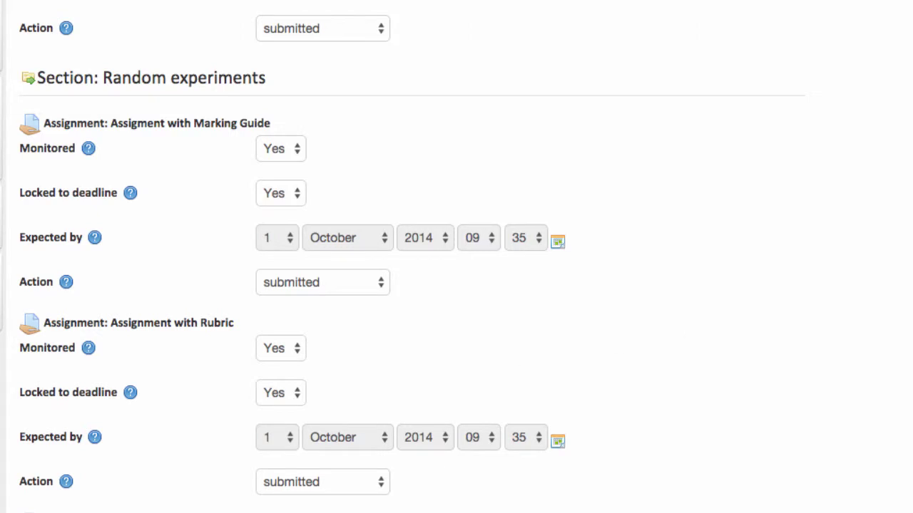
{"action": "scroll", "coordinate": [288, 338], "scroll_direction": "down", "scroll_amount": 10}
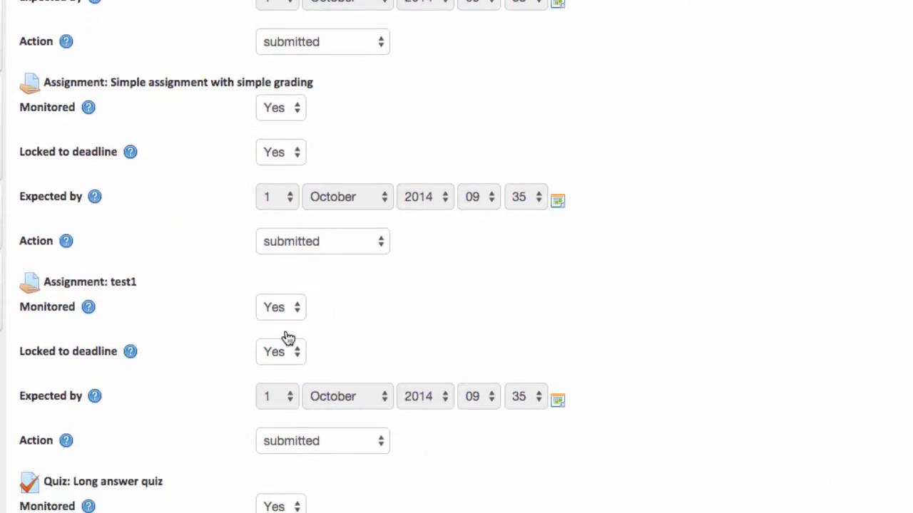
{"action": "left_click", "coordinate": [292, 307]}
{"action": "left_click", "coordinate": [289, 293]}
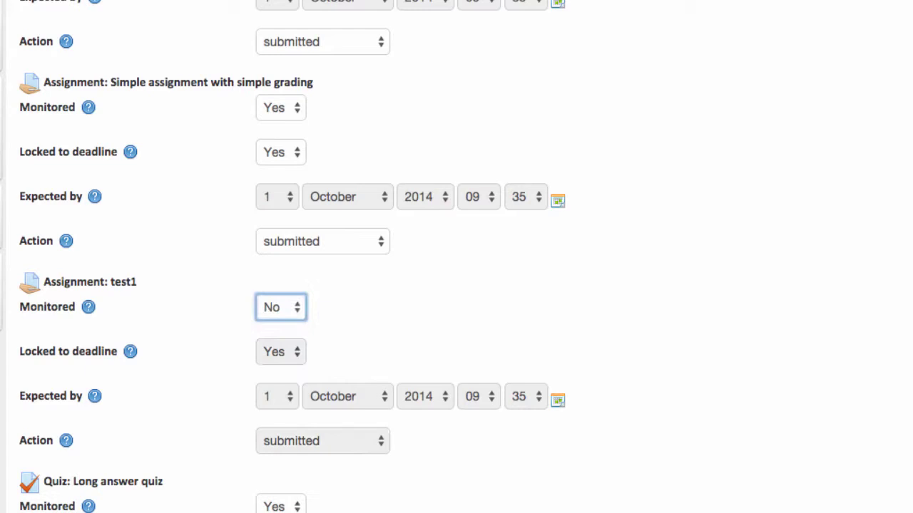
{"action": "scroll", "coordinate": [456, 257], "scroll_direction": "down", "scroll_amount": 6}
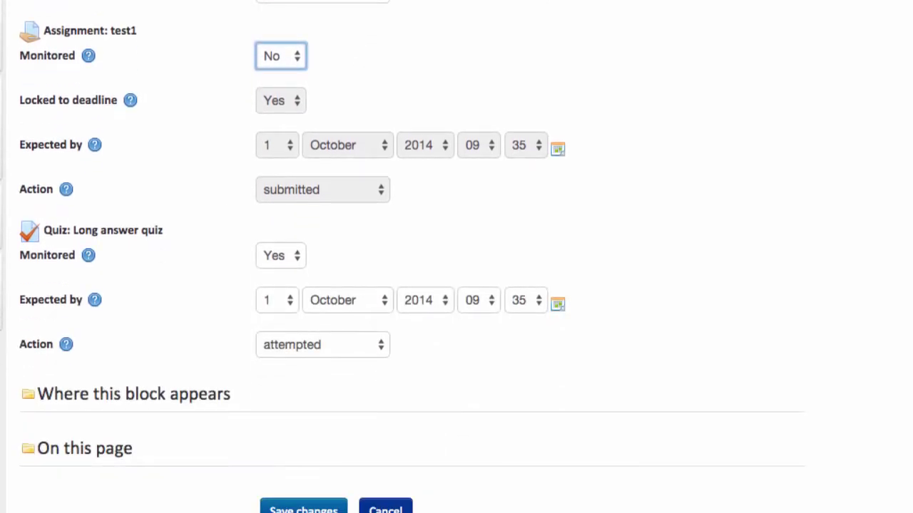
{"action": "left_click", "coordinate": [311, 509]}
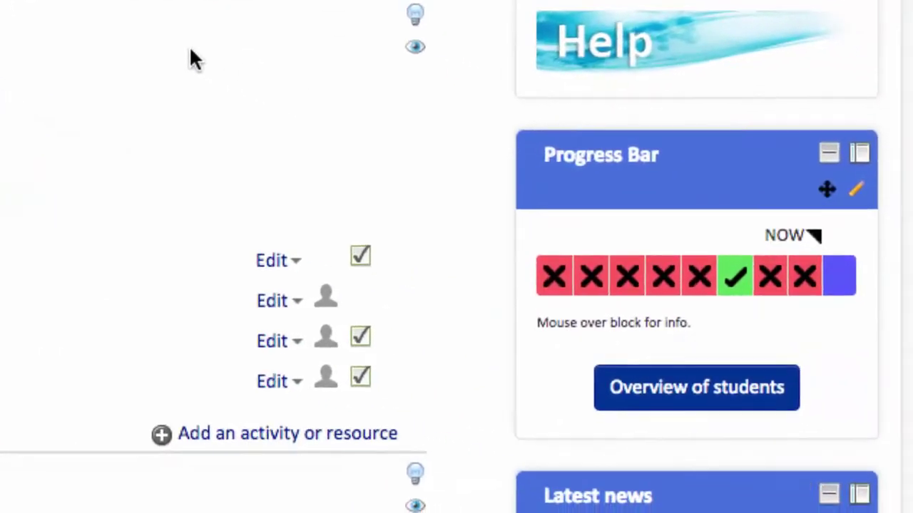
Check the completion details of the first activity, the "Introduction - read first" book and a late activity in the Progress Bar block
{"action": "mouse_move", "coordinate": [544, 273]}
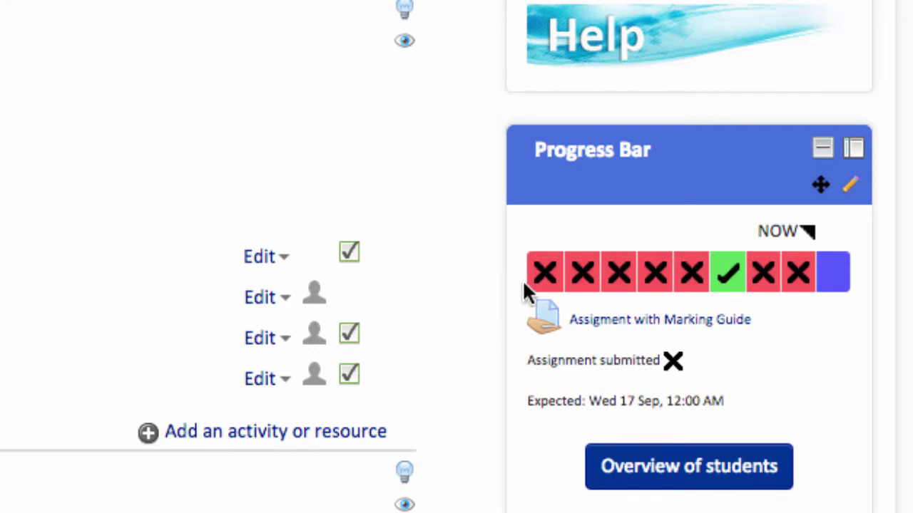
{"action": "mouse_move", "coordinate": [722, 288]}
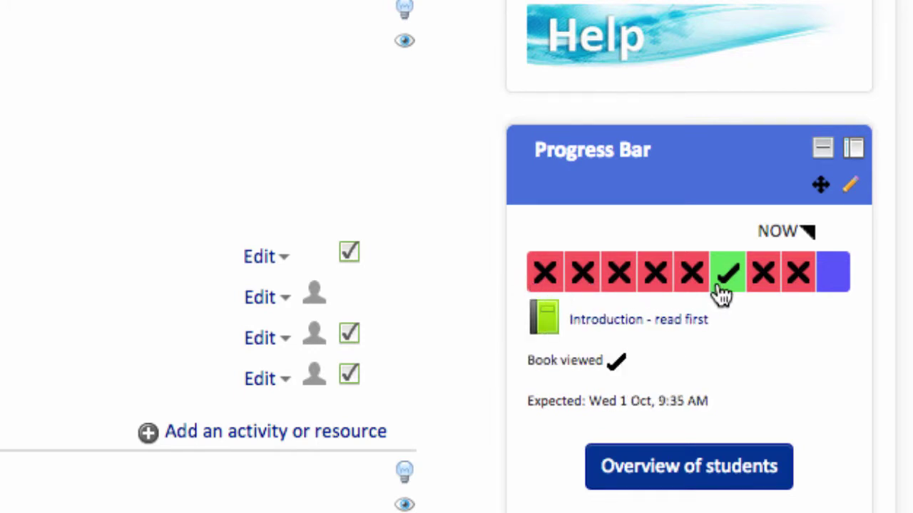
{"action": "mouse_move", "coordinate": [811, 285]}
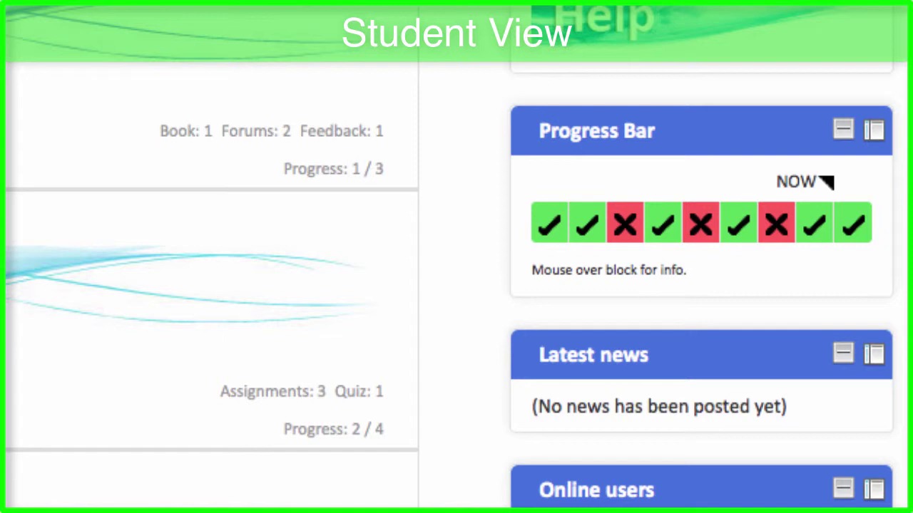
In the student view, check the marking guide and rubric assignments in the Progress Bar and open the PowerPoint Assignment from it
{"action": "mouse_move", "coordinate": [542, 225]}
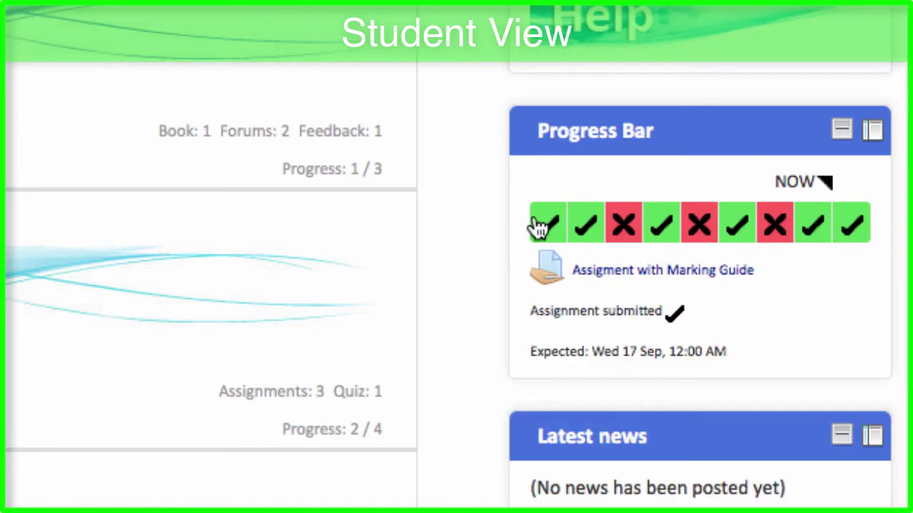
{"action": "mouse_move", "coordinate": [573, 224]}
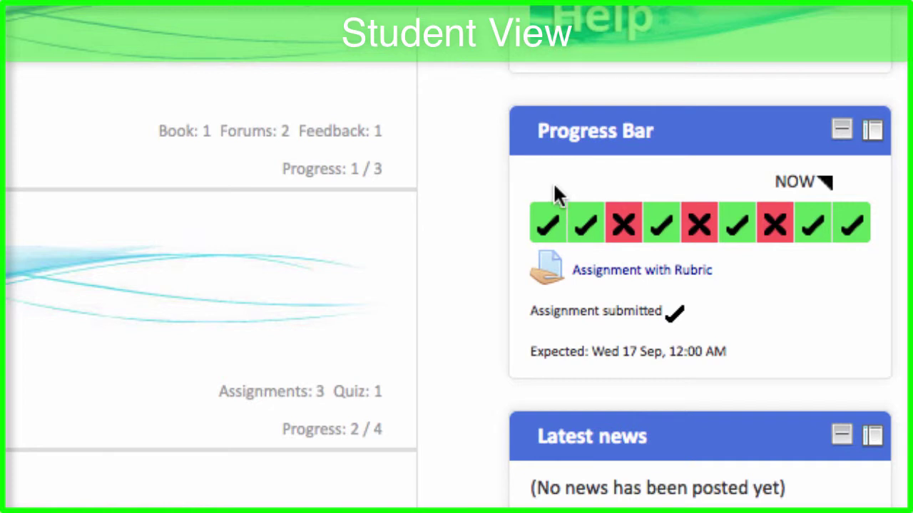
{"action": "mouse_move", "coordinate": [576, 240]}
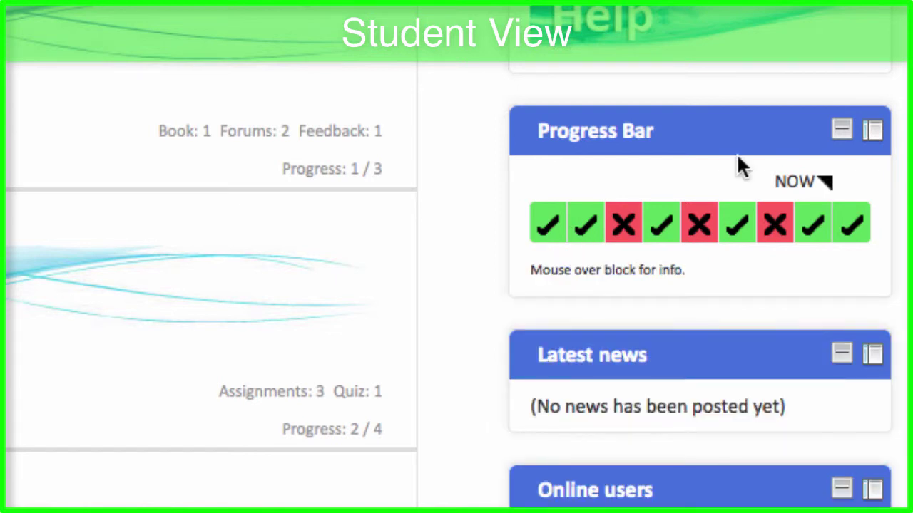
{"action": "mouse_move", "coordinate": [702, 227]}
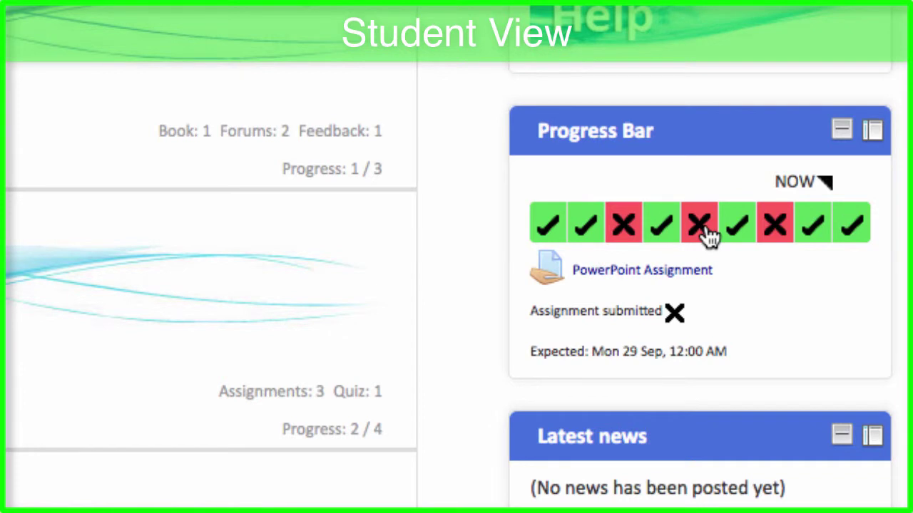
{"action": "left_click", "coordinate": [704, 230]}
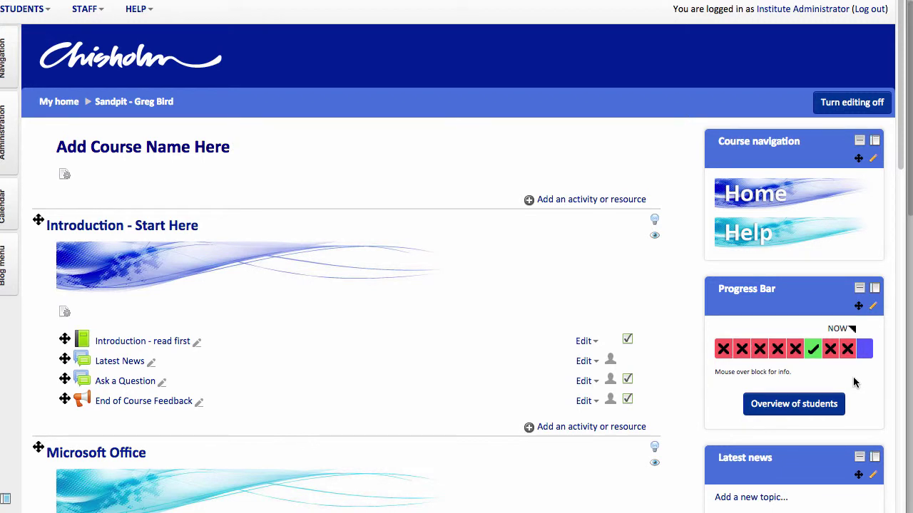
From the overview of students, open the Word basics assignment through the student's progress bar and return to the overview
{"action": "left_click", "coordinate": [806, 405]}
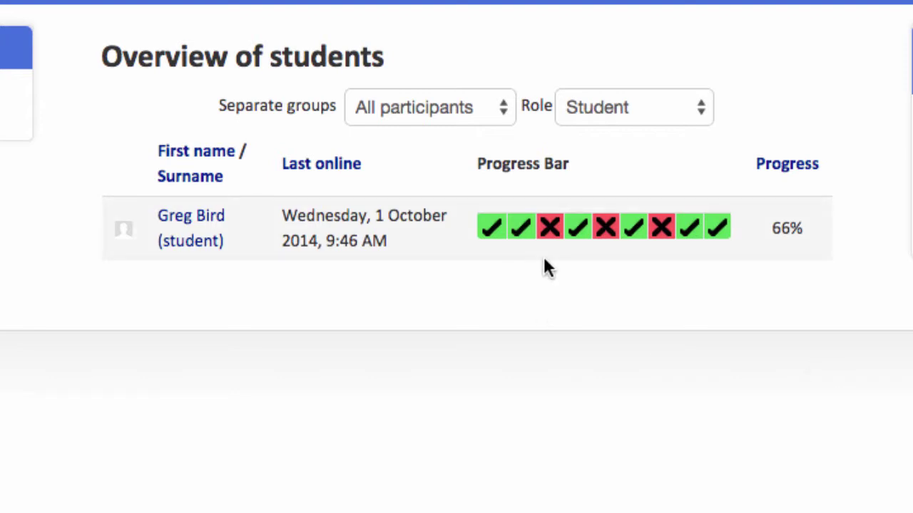
{"action": "mouse_move", "coordinate": [524, 229]}
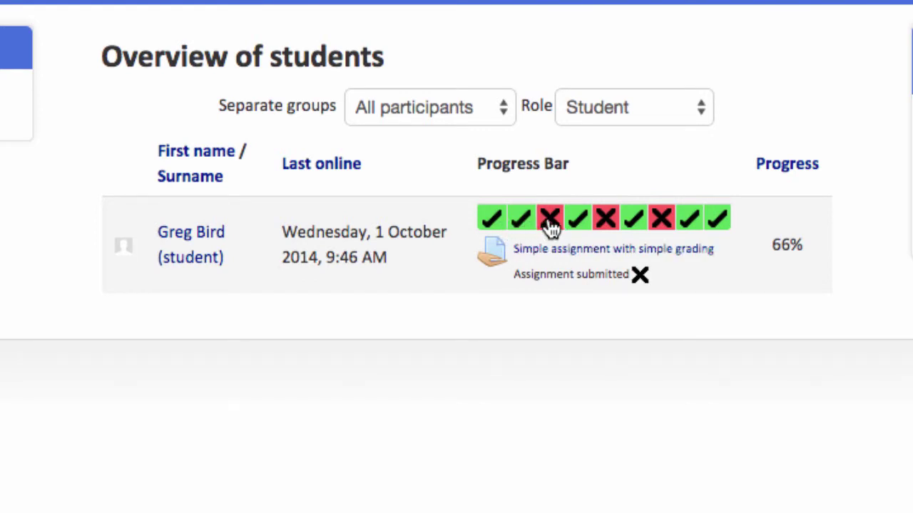
{"action": "mouse_move", "coordinate": [583, 225]}
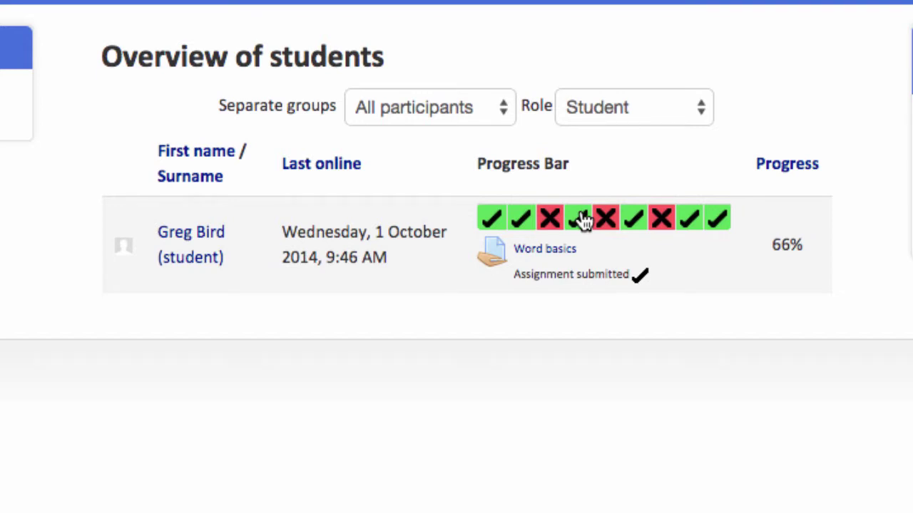
{"action": "left_click", "coordinate": [583, 221]}
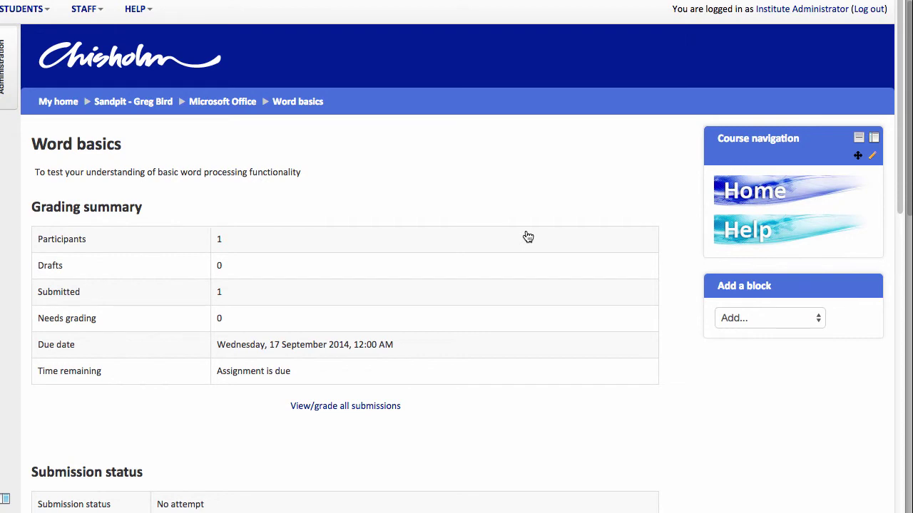
{"action": "key", "text": "super+bracketleft"}
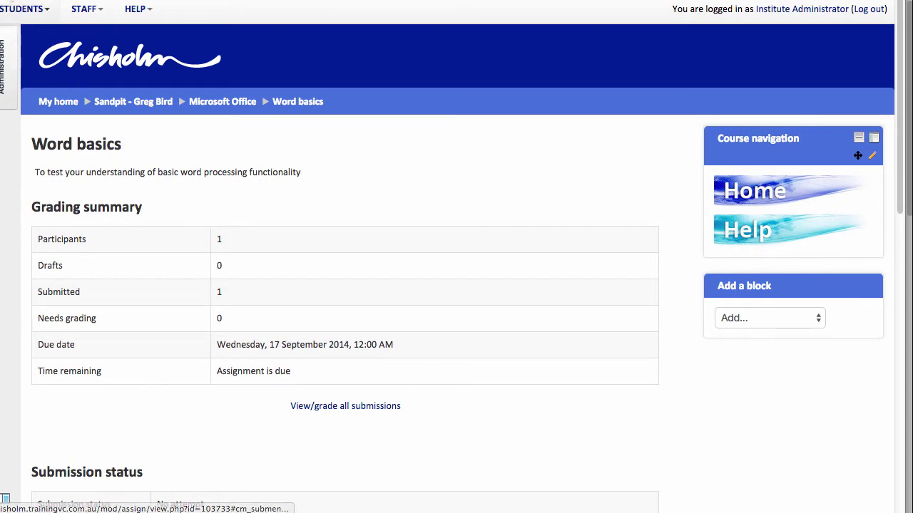